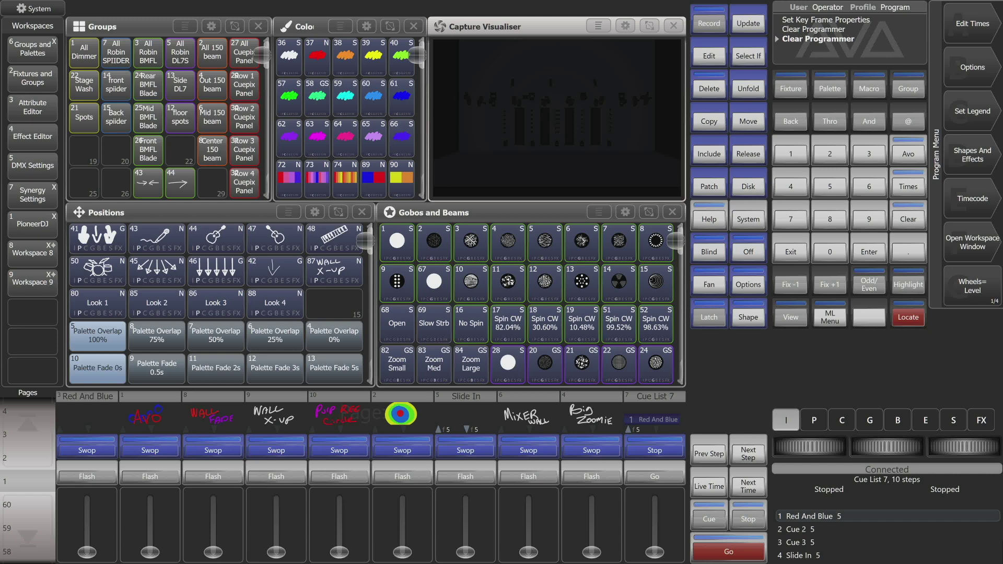
Step: Record a key frame shape for the All Robin BMFL Blade group with two key frames, tilt at 50% and 85.06%
click(155, 186)
click(973, 155)
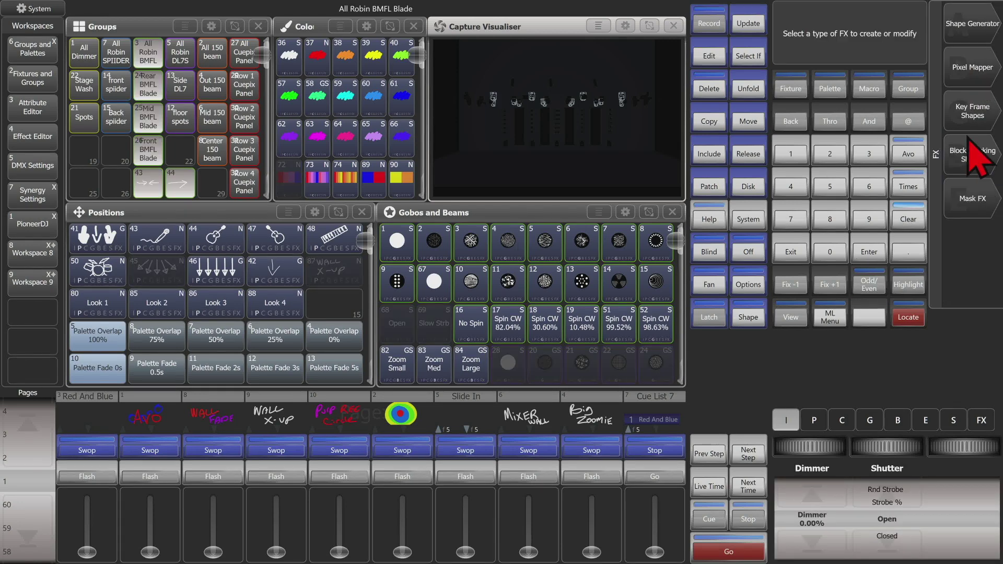
click(977, 152)
click(814, 420)
click(829, 546)
click(895, 546)
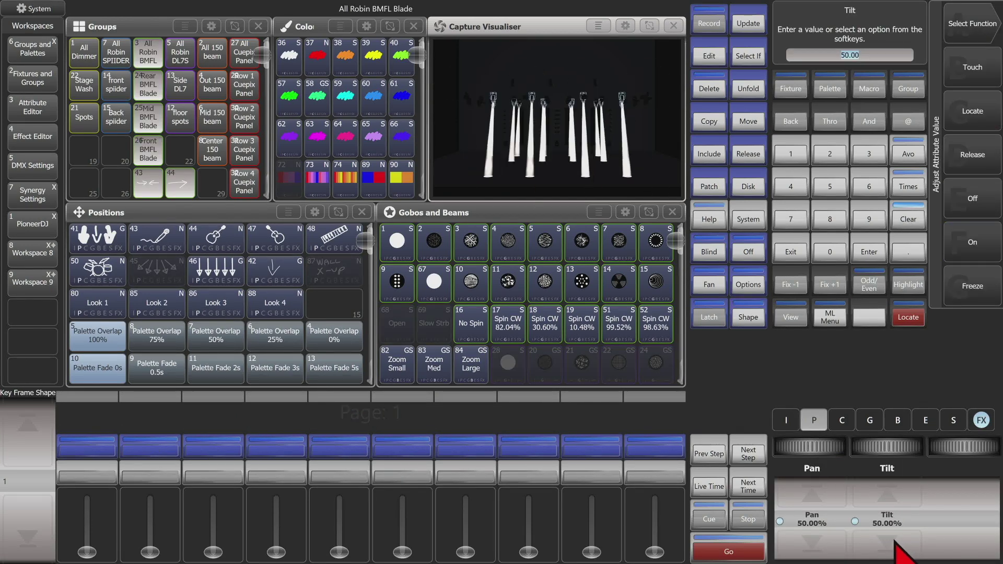
click(973, 23)
click(973, 22)
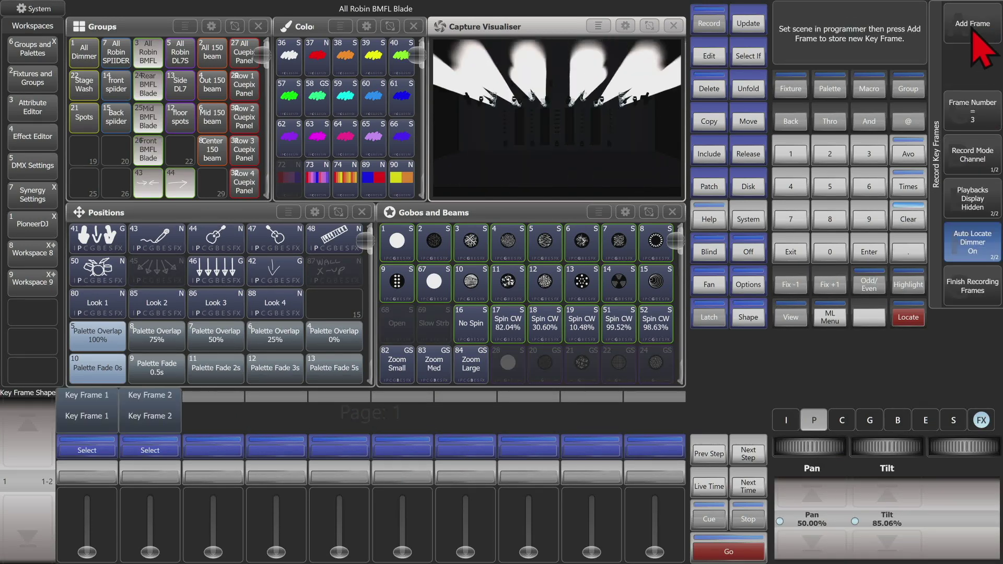
click(973, 285)
Step: Add a second layer to the shape with two key frames, dimmer at 0% and dimmer at 100%
click(271, 381)
click(786, 420)
click(972, 23)
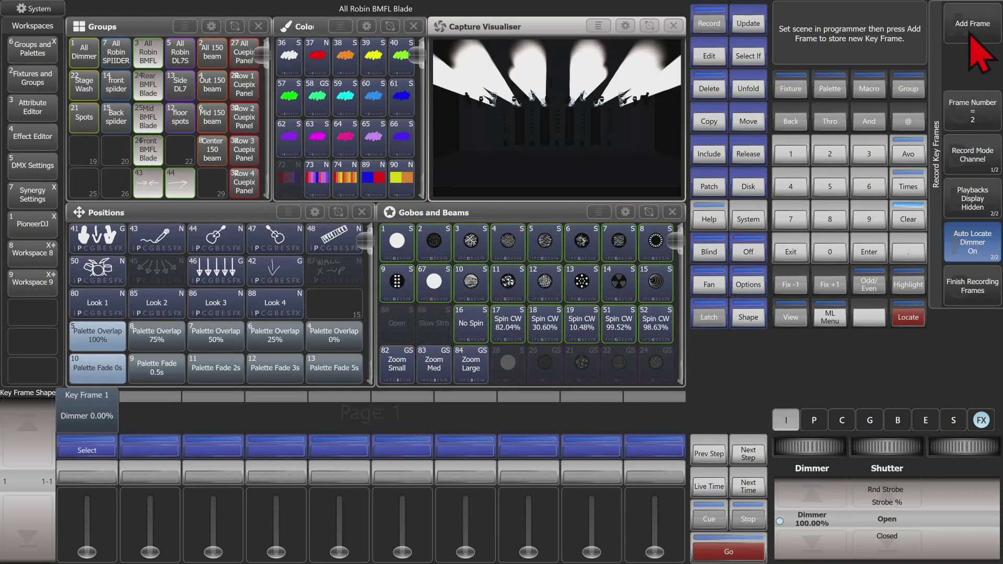
click(973, 23)
click(972, 285)
Step: Set the transition curve of all four key frames in both layers to Snap
click(265, 142)
click(336, 307)
click(265, 164)
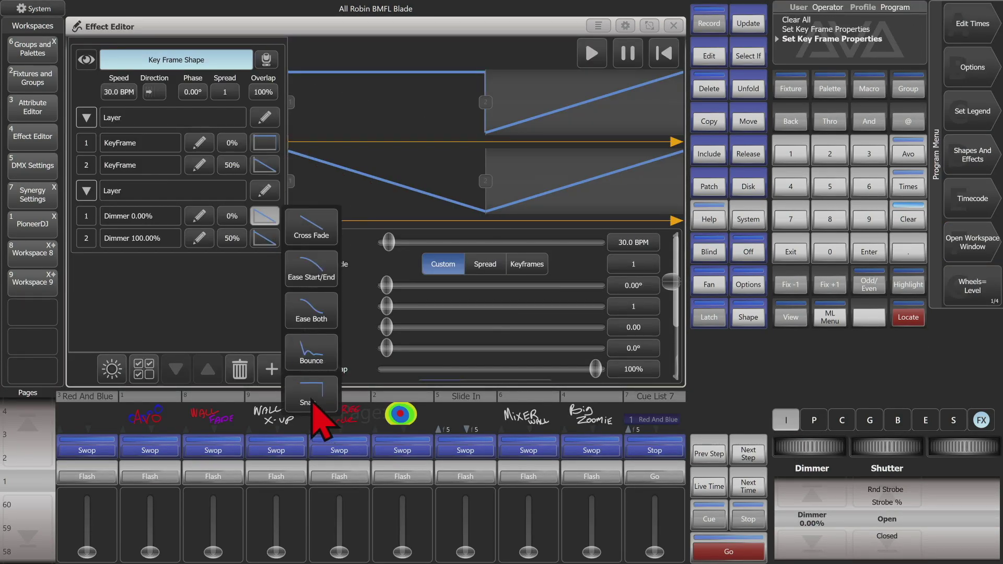
click(325, 387)
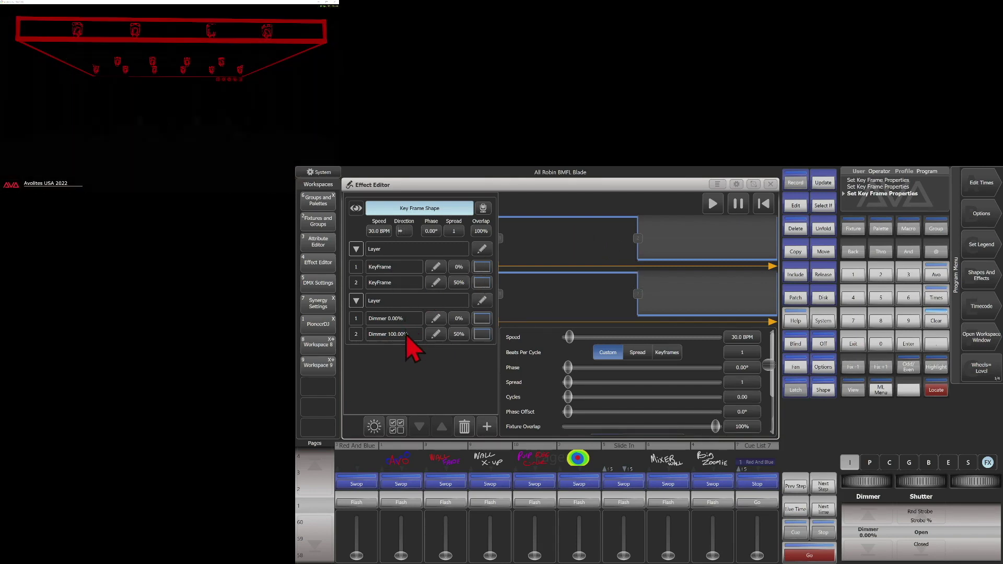
Step: Shift the start time of the Dimmer 100% key frame to 7.9% and return it to 50%
click(406, 335)
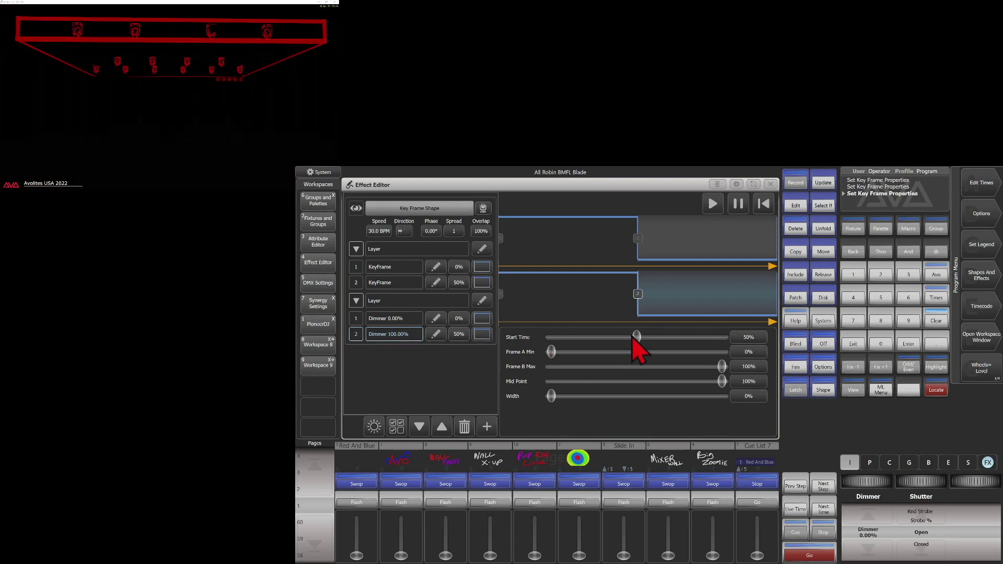
drag(636, 342, 564, 345)
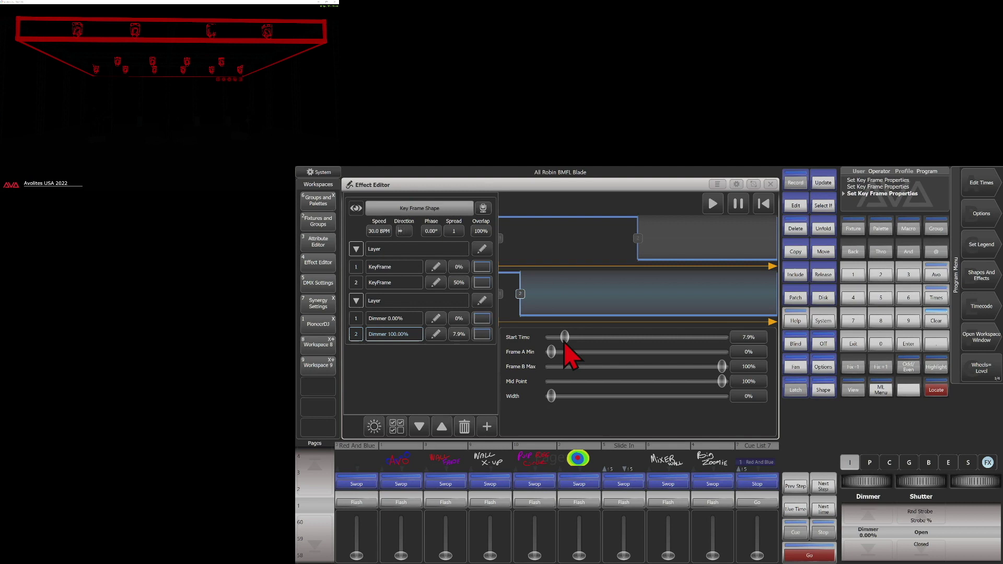
drag(564, 344, 636, 345)
Step: Set the start time of the Dimmer 100% key frame to 75%
click(745, 341)
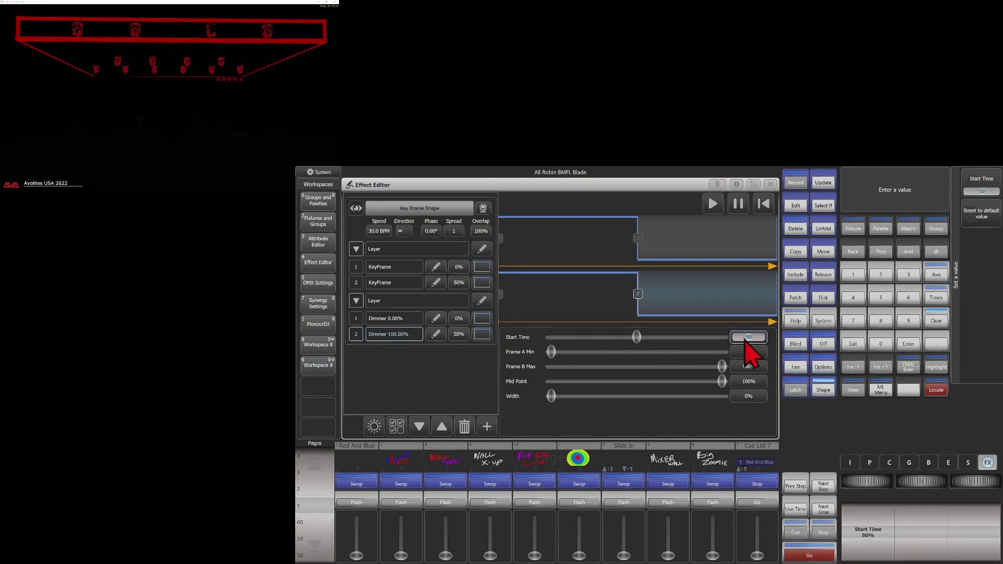
click(849, 321)
click(880, 298)
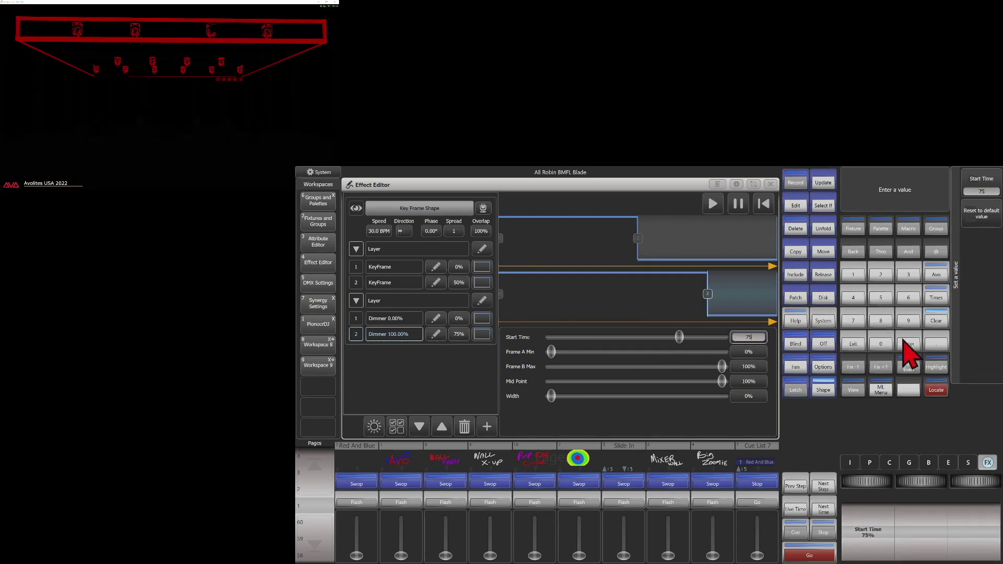
click(908, 345)
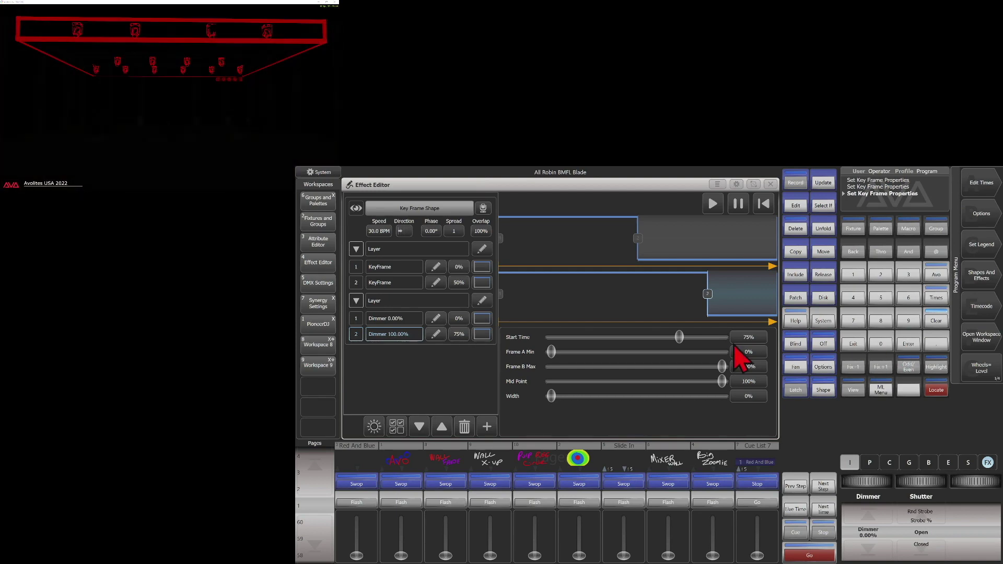
Step: Reset the start time of the Dimmer 100% key frame to 50%
click(747, 338)
click(881, 298)
click(881, 343)
click(908, 344)
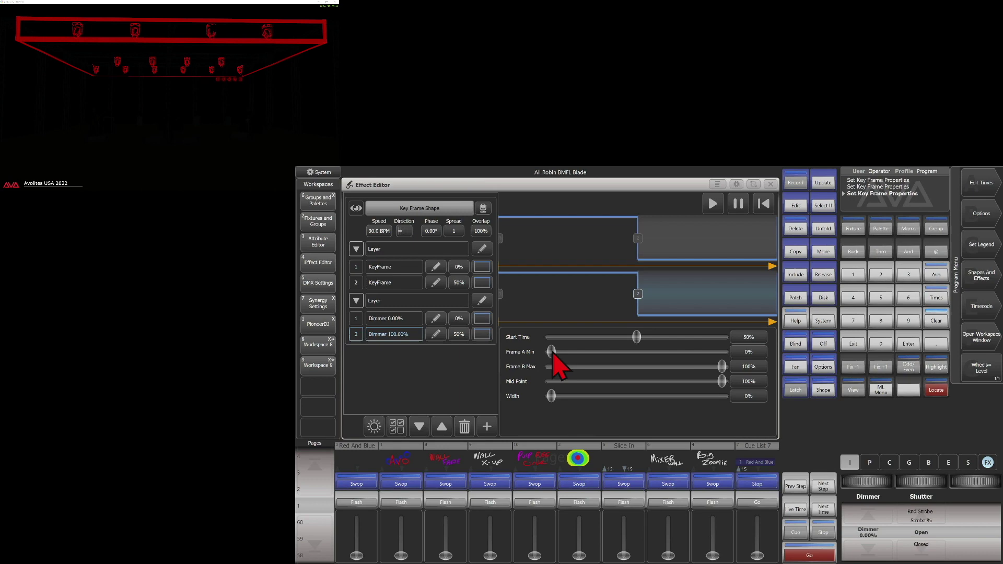
Step: Try different Frame A Min and Frame B Max levels on the Dimmer 100% key frame and restore 0% and 100%
drag(553, 353, 651, 358)
drag(720, 366, 606, 367)
drag(606, 368, 733, 371)
Step: Raise the Frame A Min of the Dimmer 0% key frame to 83% and return it to 0%
click(579, 305)
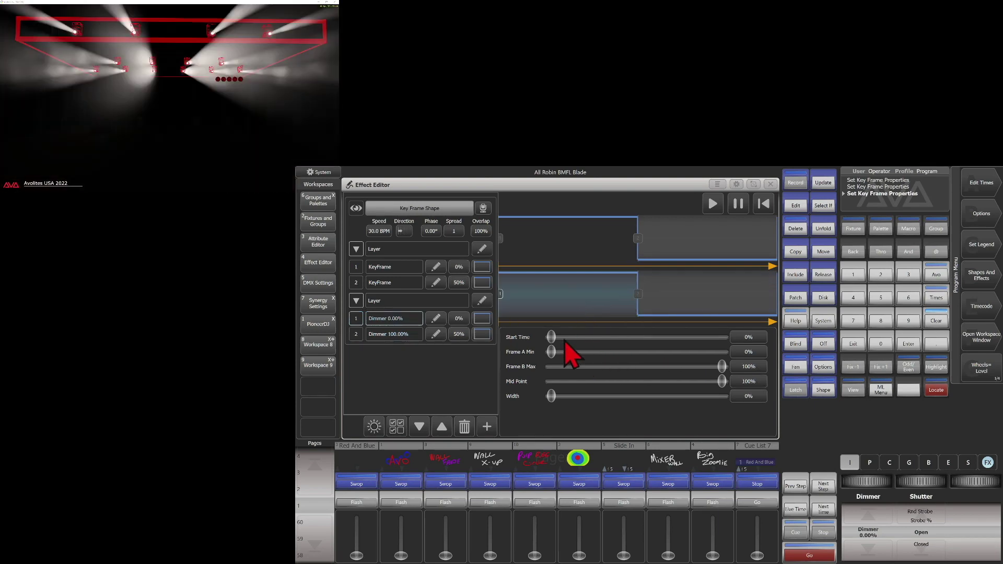
drag(564, 359, 692, 359)
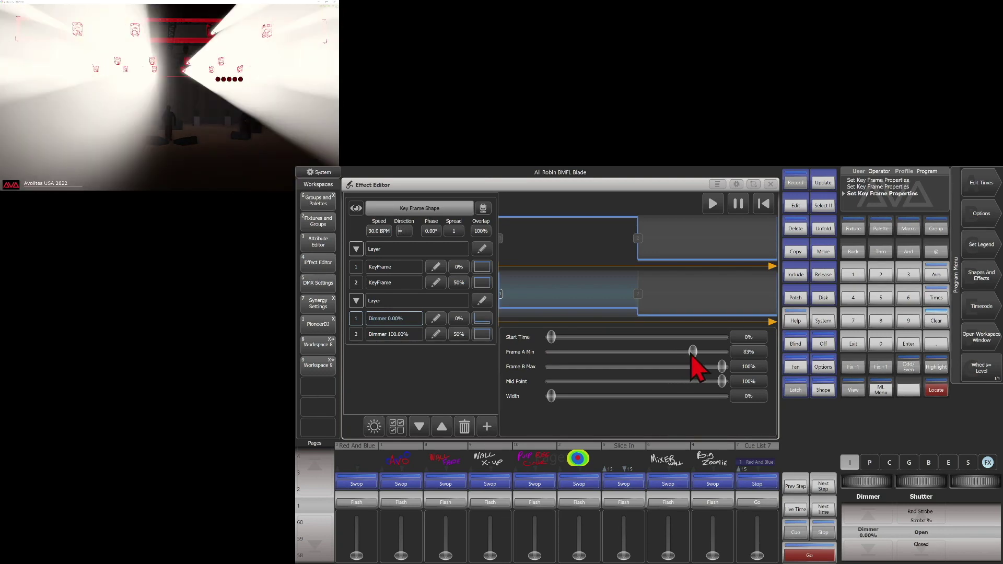
drag(692, 359, 513, 359)
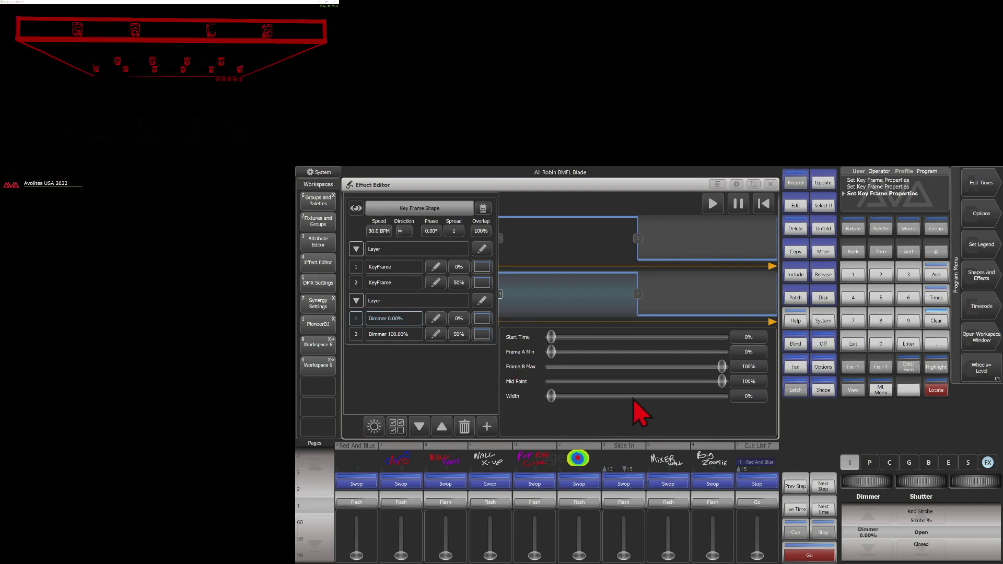
Step: Try the Dimmer 100% key frame's mid point at 50% and return it to 100%
drag(721, 389, 663, 389)
drag(677, 386, 637, 383)
click(407, 335)
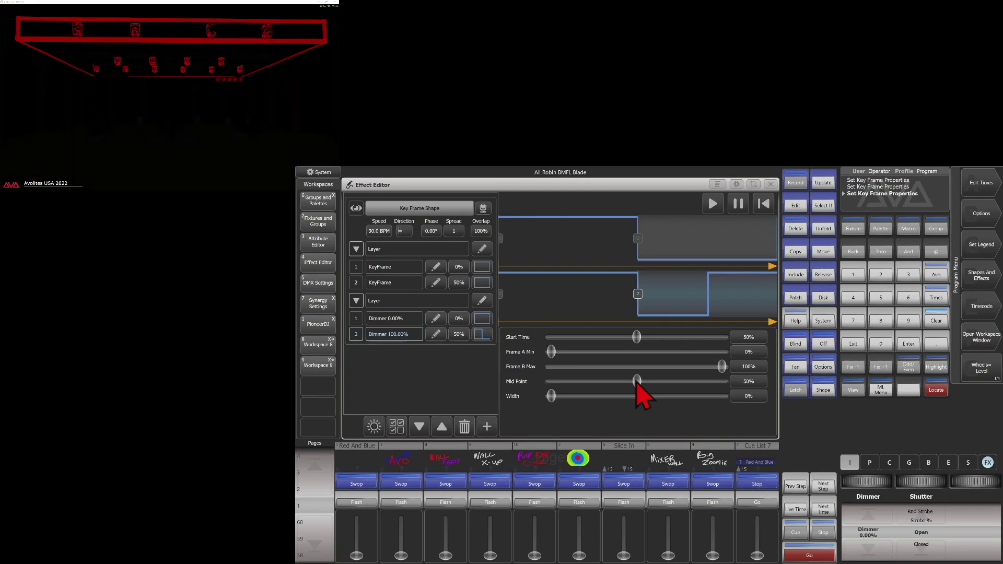
drag(636, 383, 736, 383)
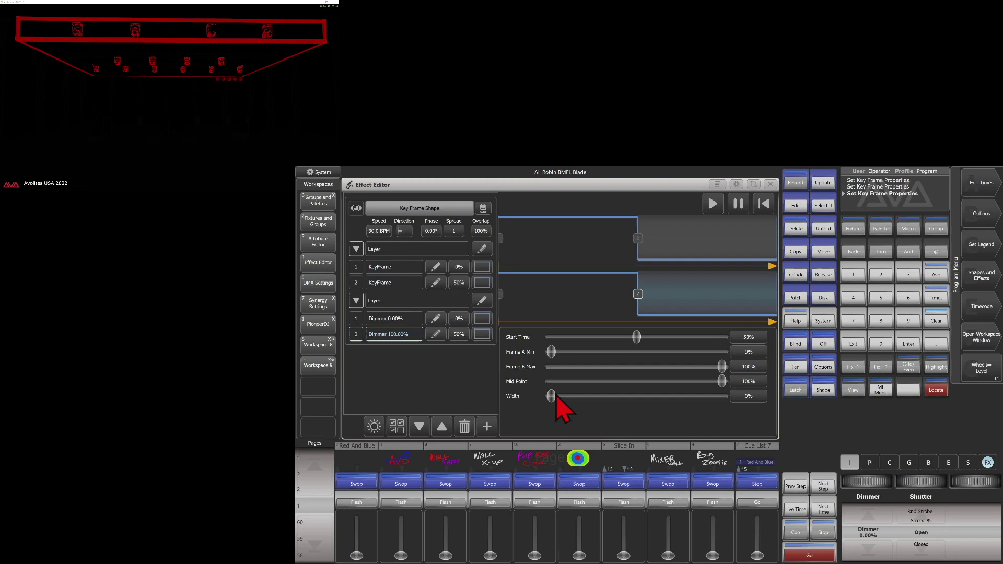
Step: Try a 74% width and 56% mid point on the Dimmer 100% key frame, and restore them to 0% and 100%
drag(552, 397, 647, 381)
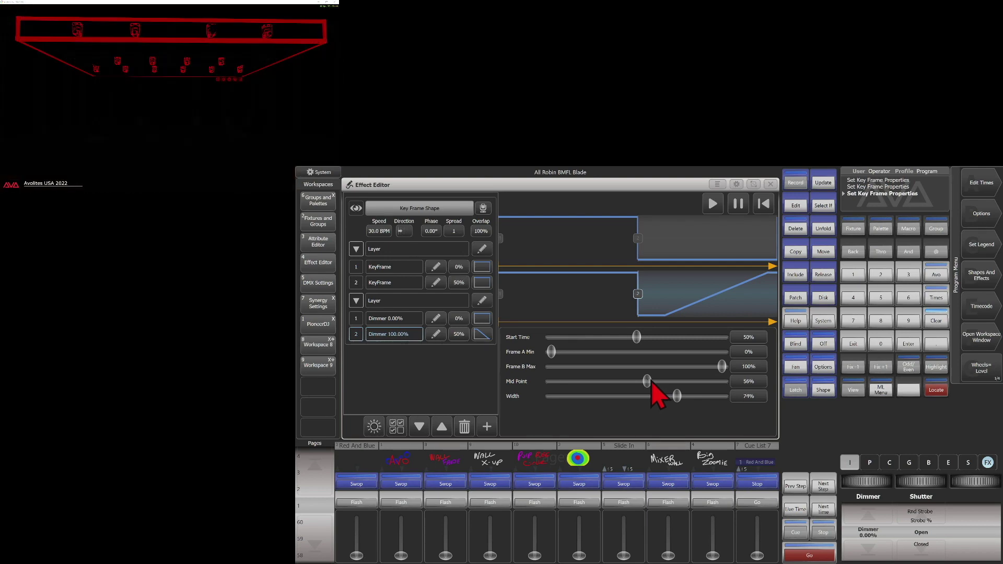
drag(650, 382, 739, 388)
drag(679, 396, 511, 410)
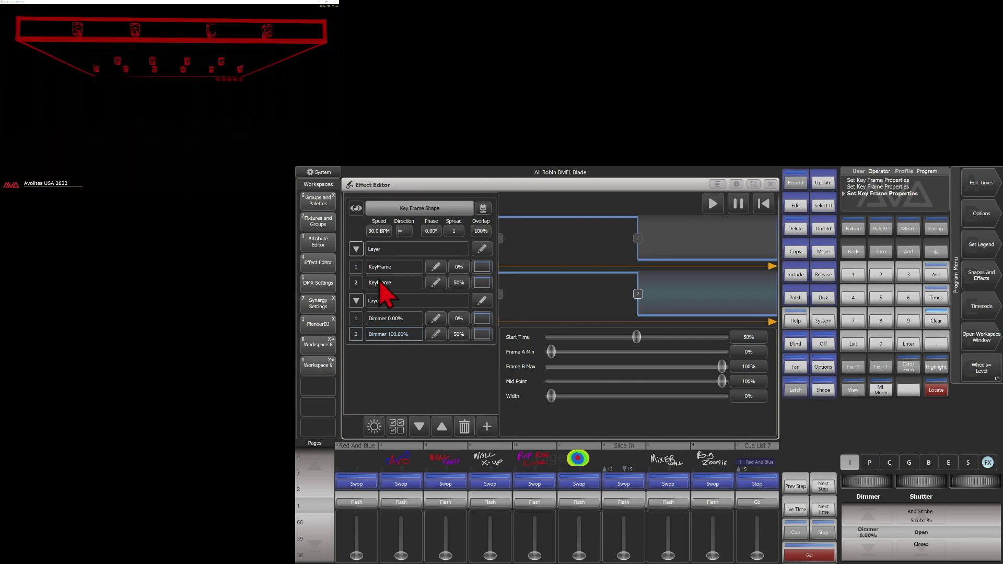
Step: Set the second key frame of the first layer to a 43% Frame B Max and a 49.9% start time
click(385, 282)
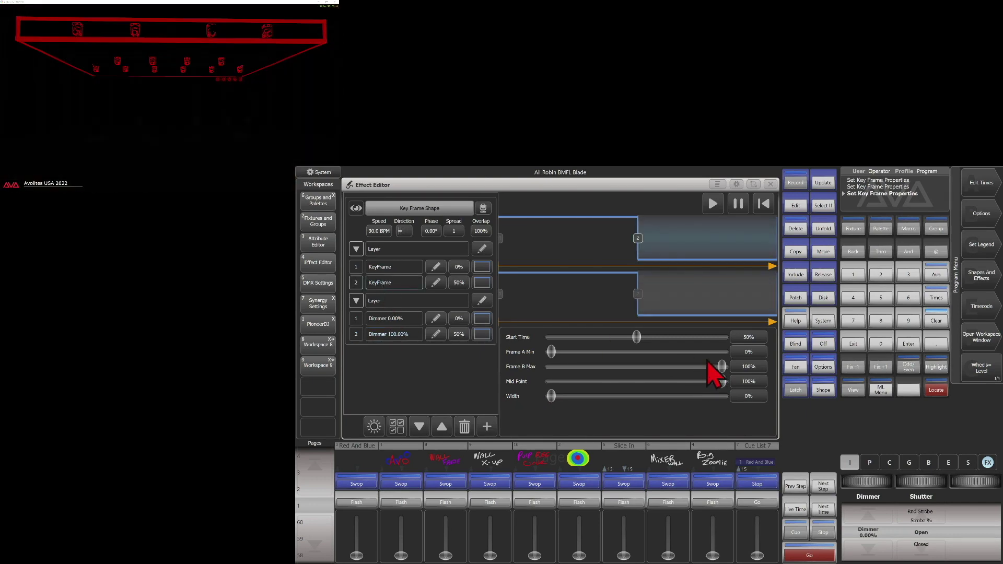
drag(721, 369, 586, 339)
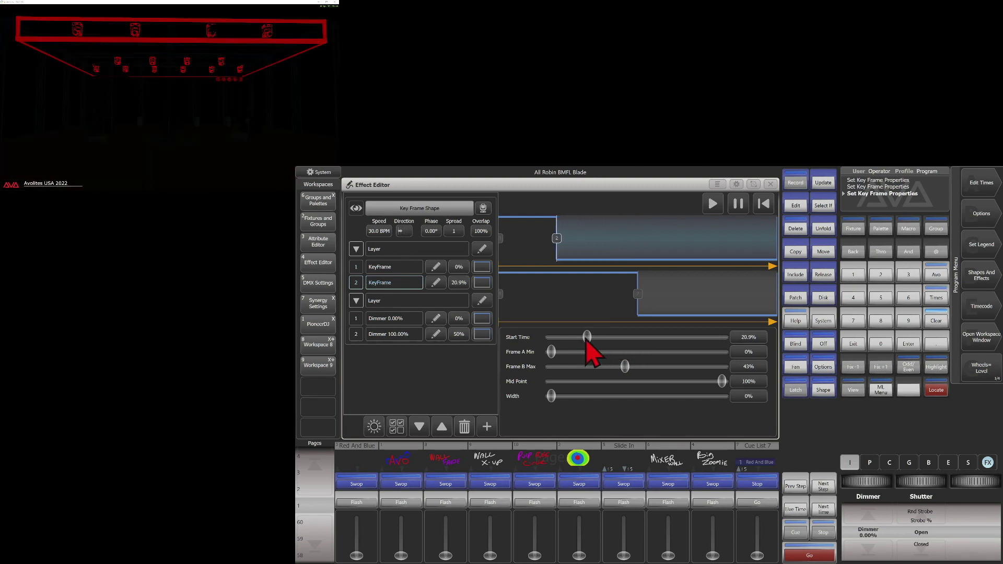
drag(586, 340, 703, 347)
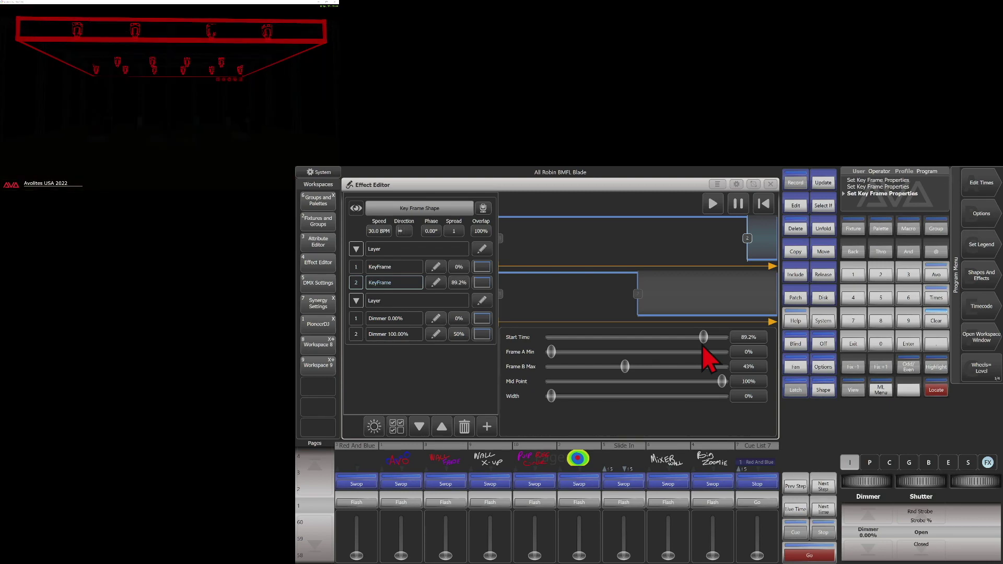
drag(703, 347, 637, 351)
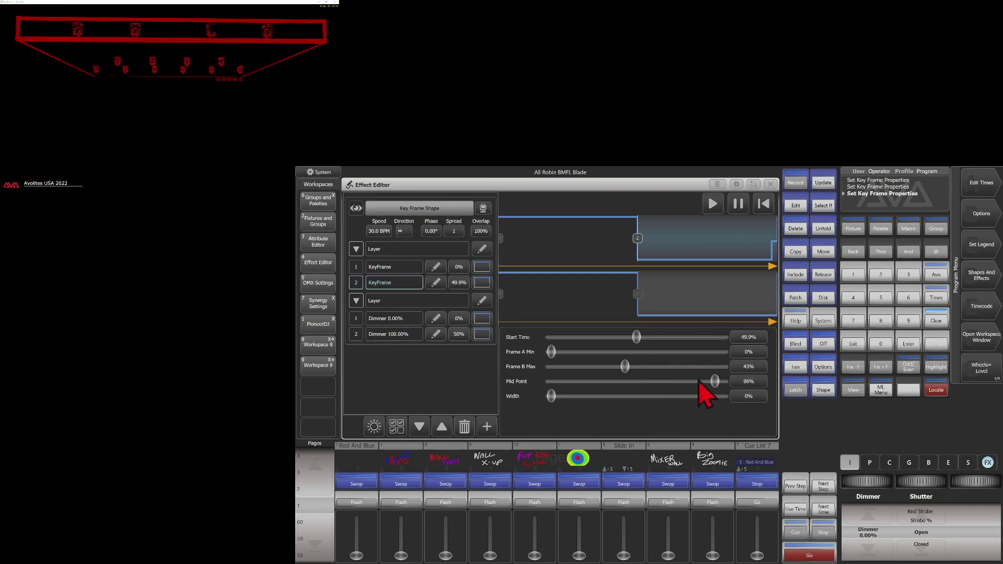
Step: Try a 53% mid point and 33% width on the first layer's second key frame, and restore its curve settings
drag(700, 382, 643, 382)
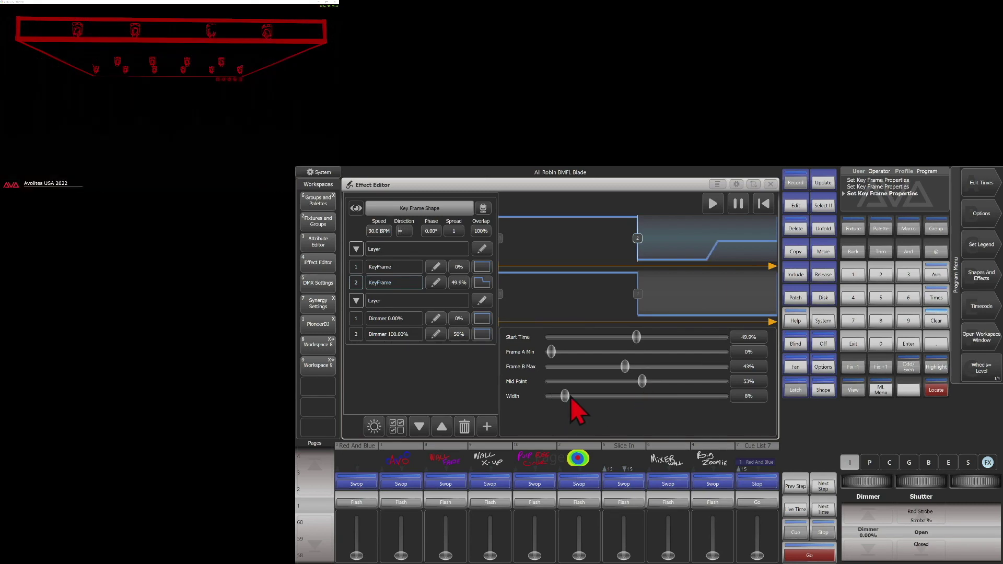
drag(587, 398, 607, 398)
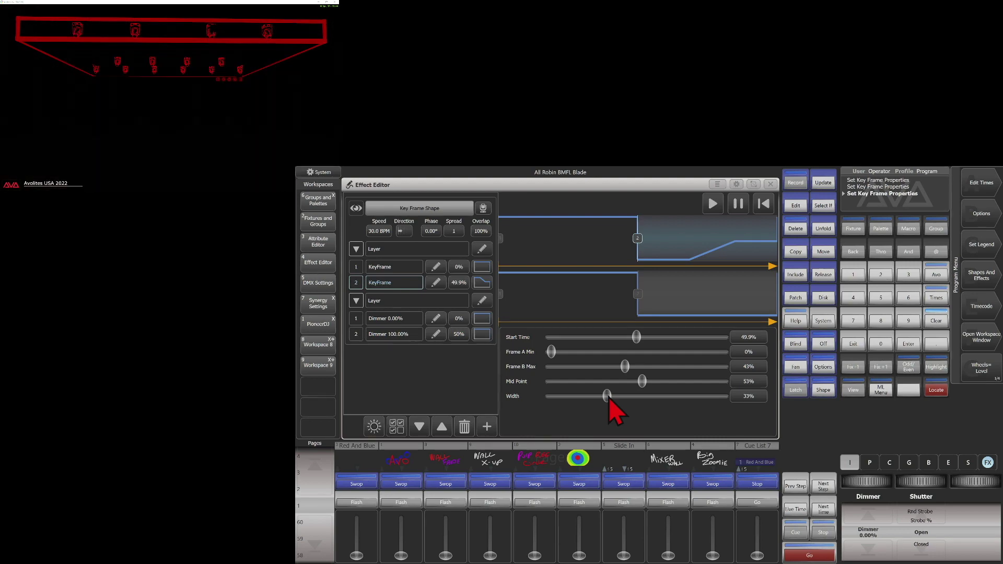
drag(609, 398, 1001, 424)
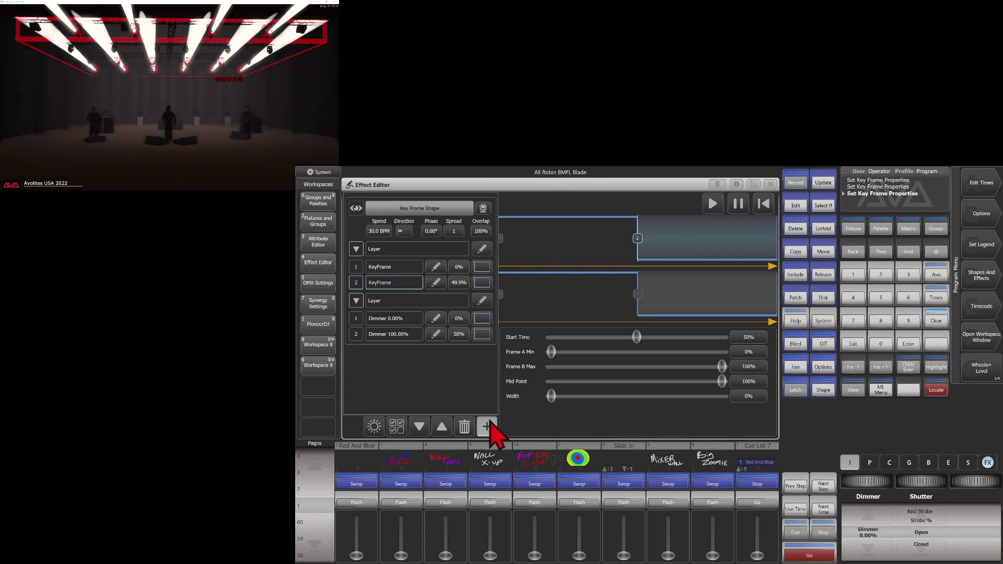
Step: Start recording a new layer for the key frame shape with the record mode set to Quick Build
click(487, 427)
click(515, 290)
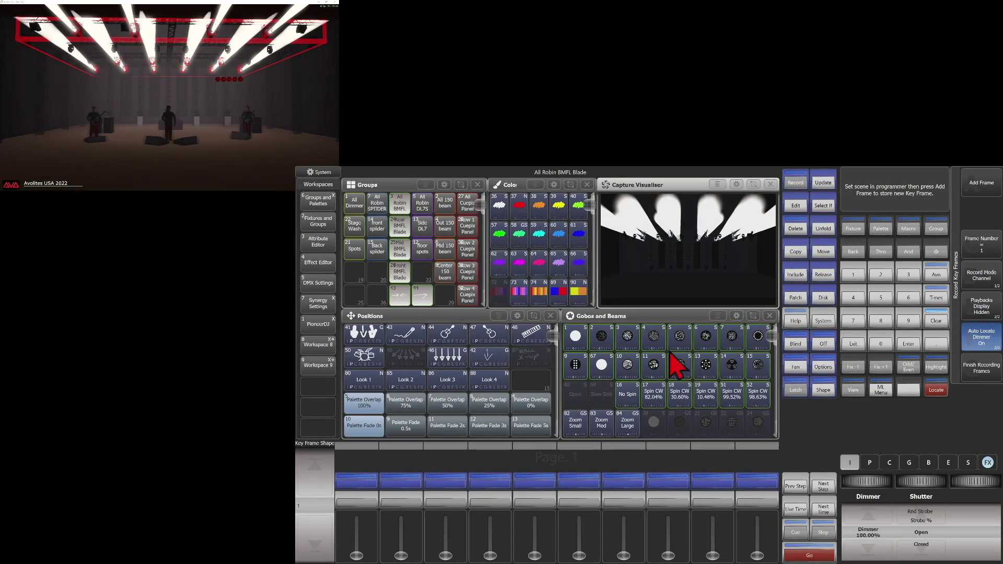
click(984, 189)
click(991, 278)
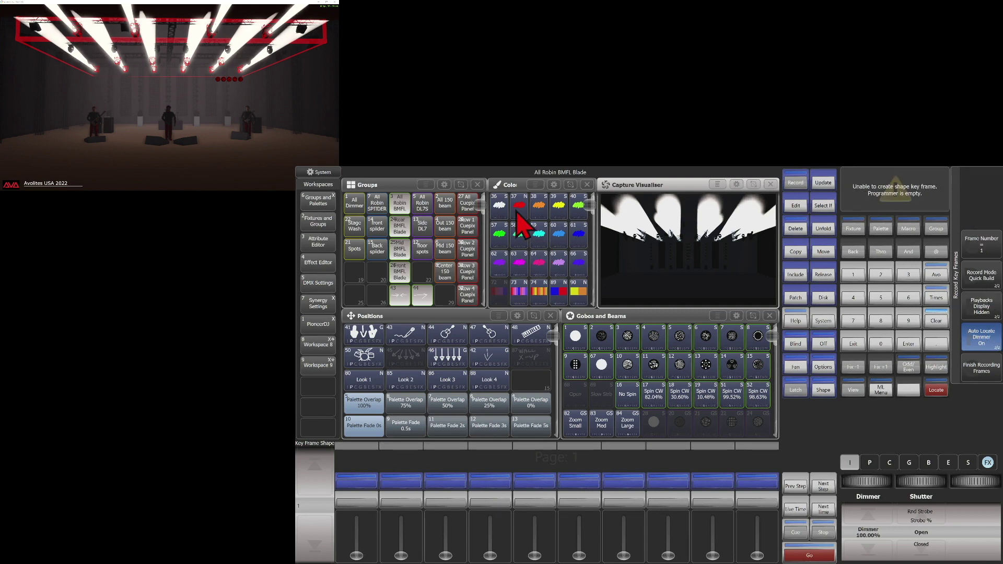
Step: Record eight colour key frames from palettes 36 to 40 and the three colours starting at 57, and finish recording
click(499, 204)
click(519, 205)
click(539, 205)
click(558, 205)
click(578, 209)
click(499, 234)
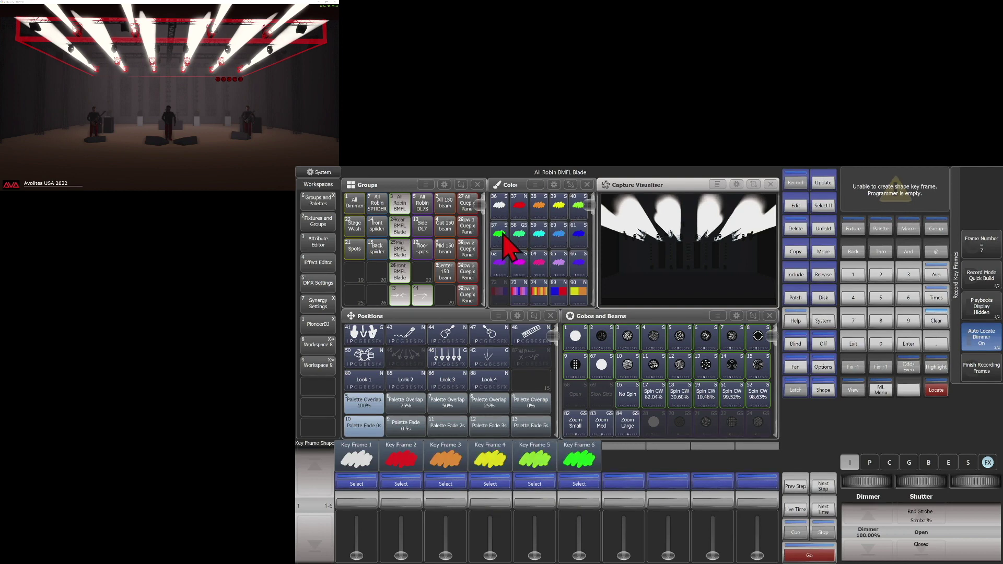
click(518, 234)
click(539, 234)
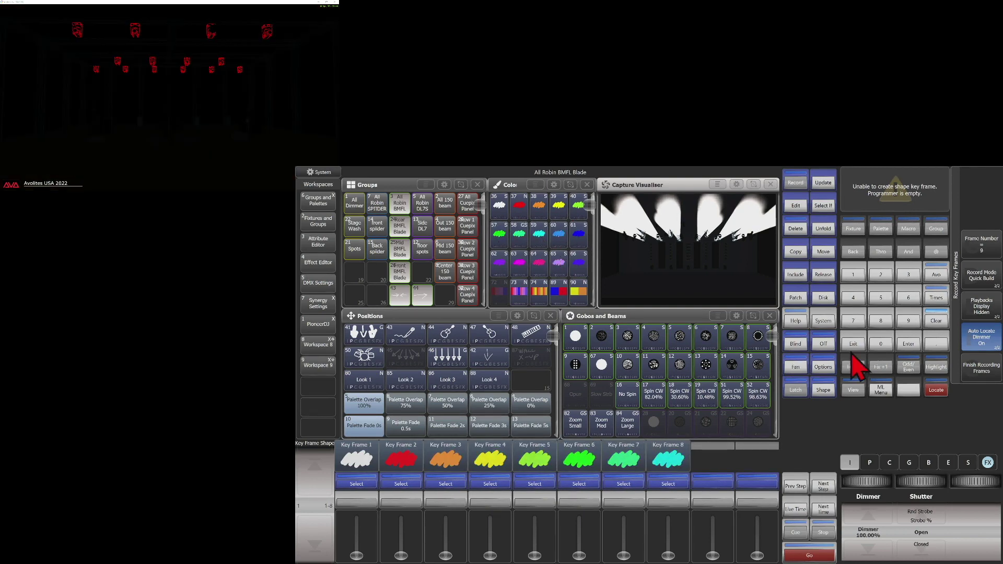
click(973, 371)
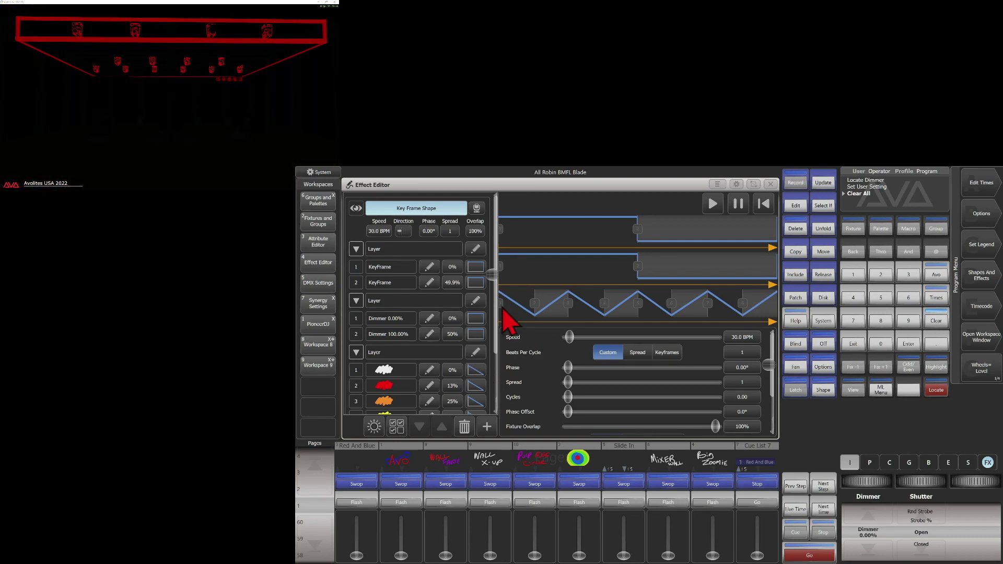
Step: Set the start time of the white key frame in the colour layer to about 9.1%
click(387, 370)
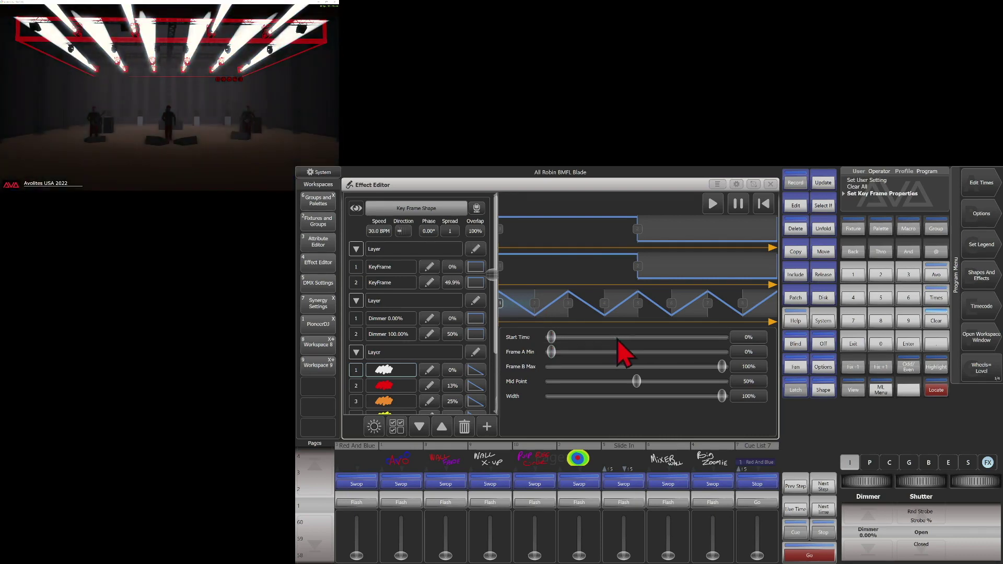
drag(606, 341, 567, 337)
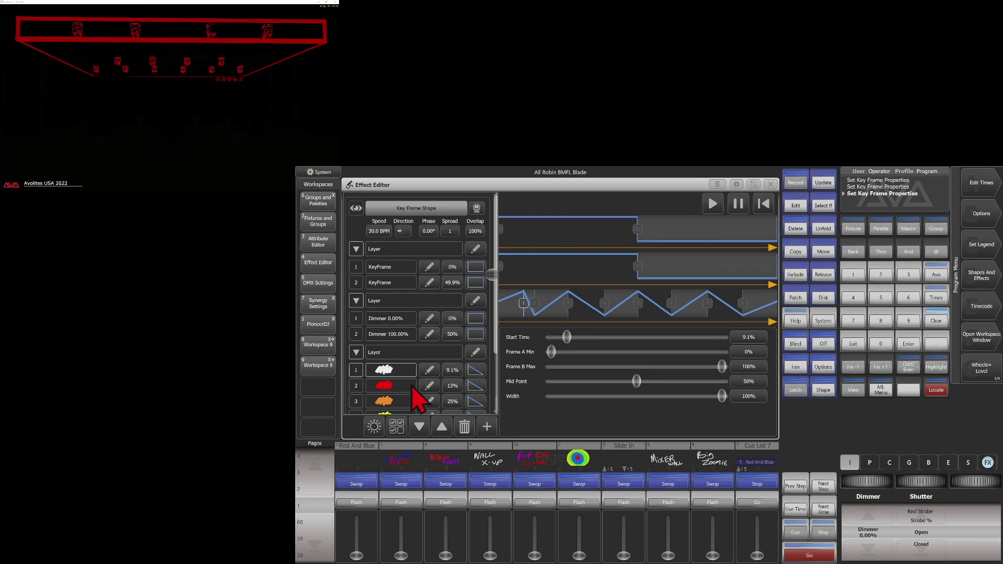
Step: Set the curves of key frames 5, 6 and 7 in the colour layer to Snap
scroll(412, 397, down, 2)
scroll(415, 397, down, 1)
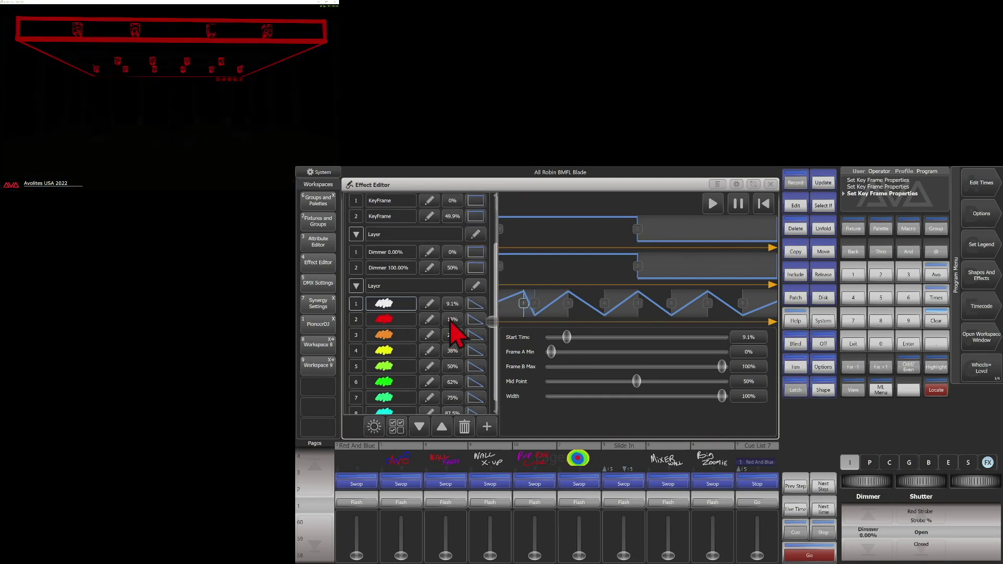
click(476, 366)
click(514, 500)
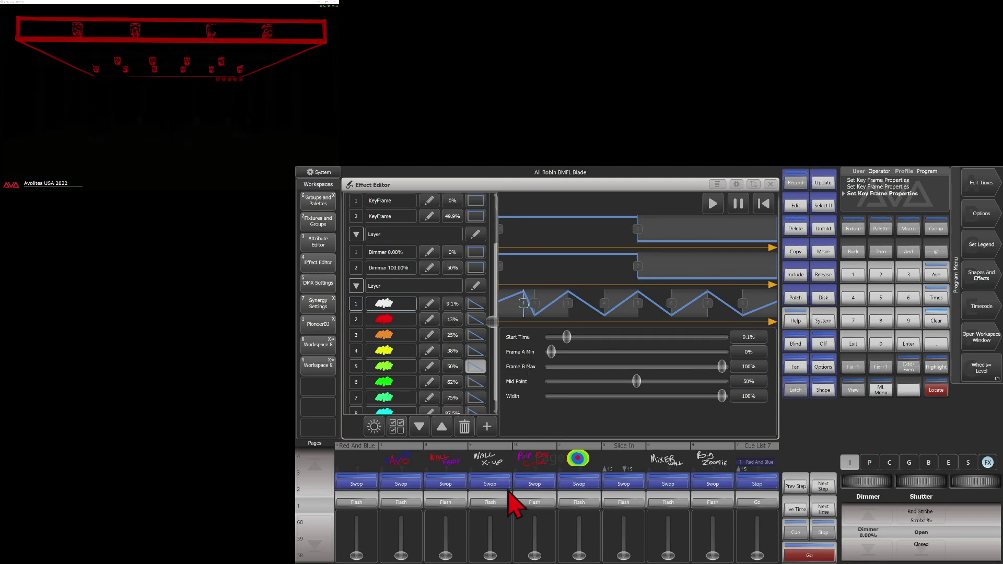
click(475, 398)
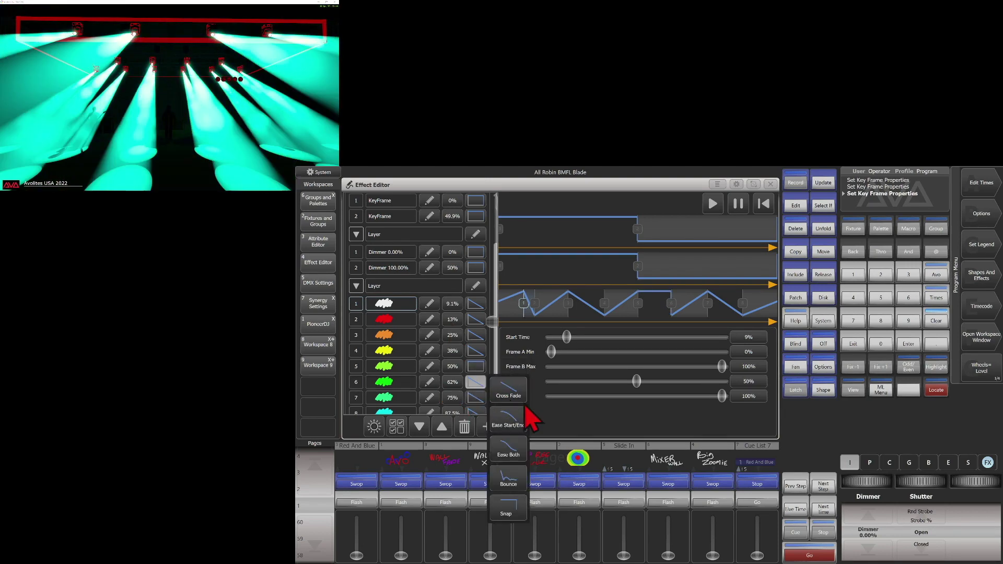
click(504, 483)
click(476, 399)
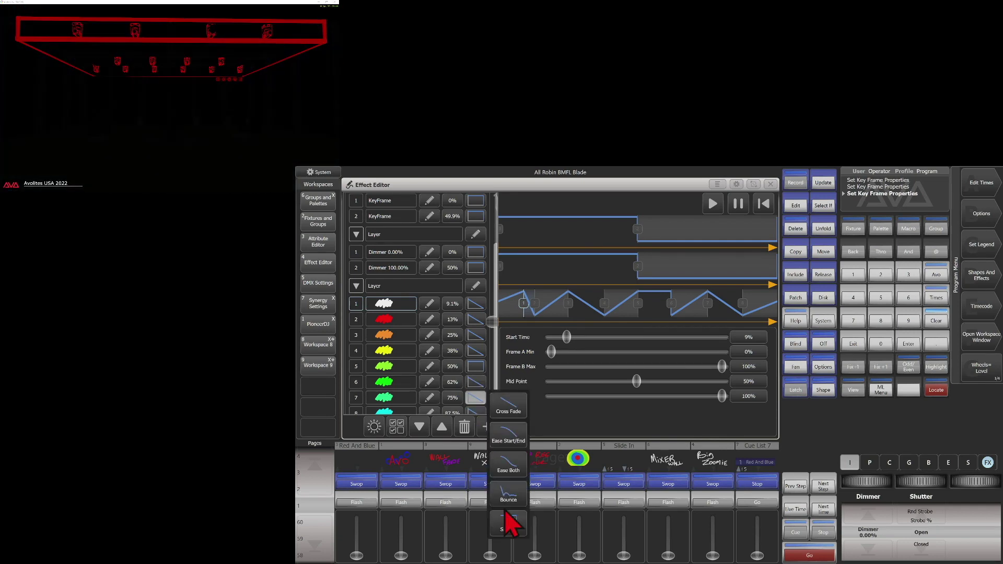
click(506, 518)
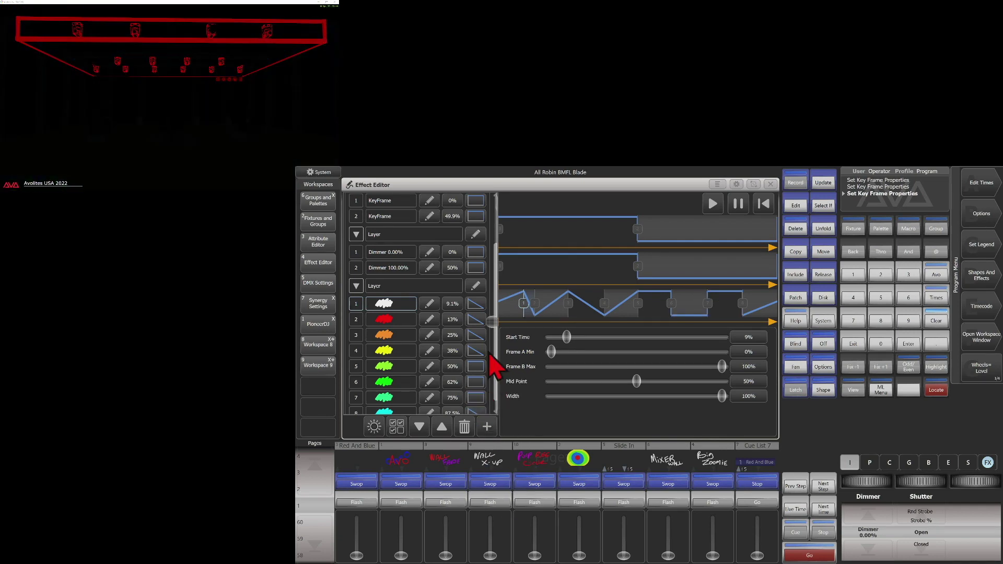
Step: Set the curves of the remaining colour key frames, 1 to 4 and 8, to Snap
scroll(491, 361, down, 1)
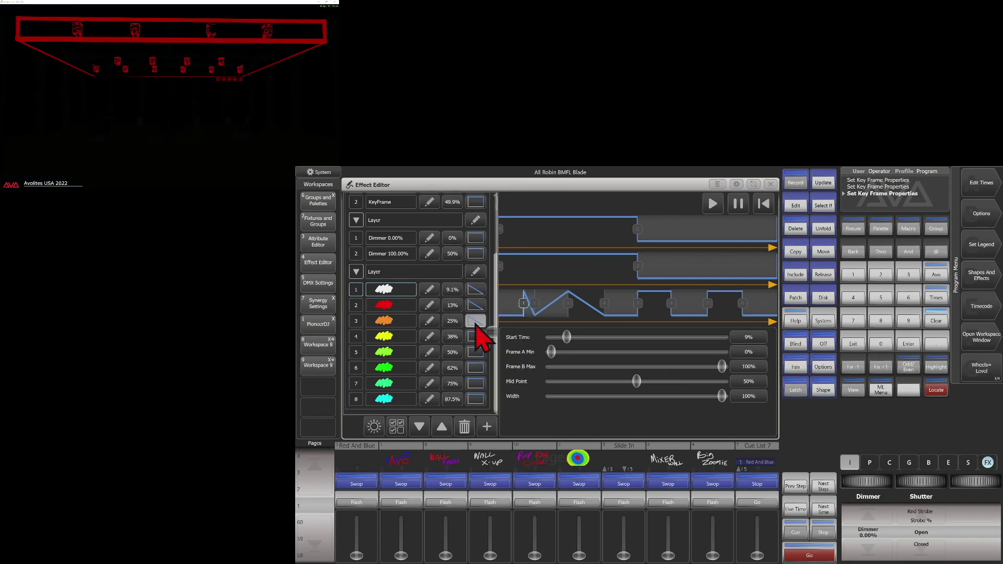
click(477, 323)
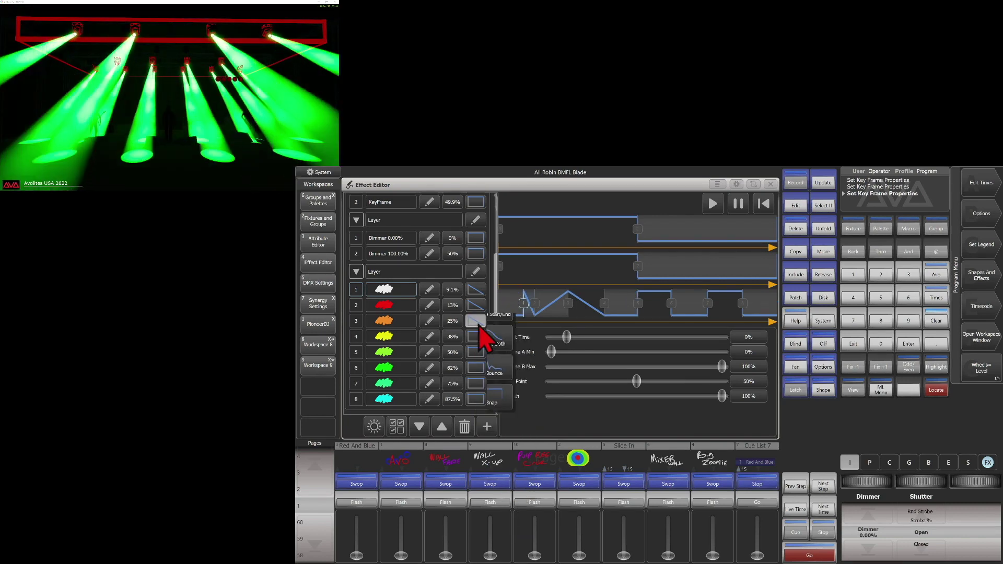
click(508, 433)
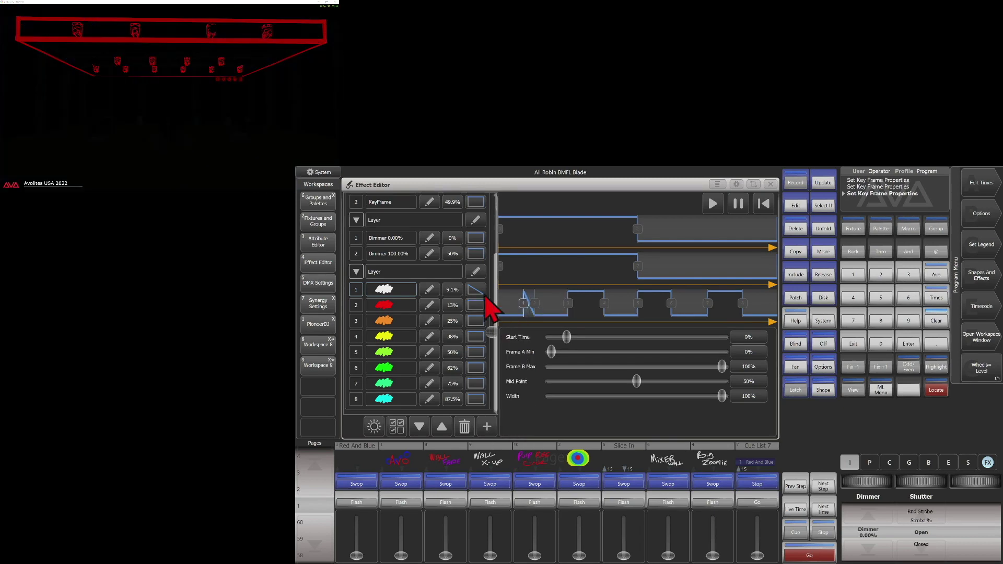
click(485, 303)
click(520, 421)
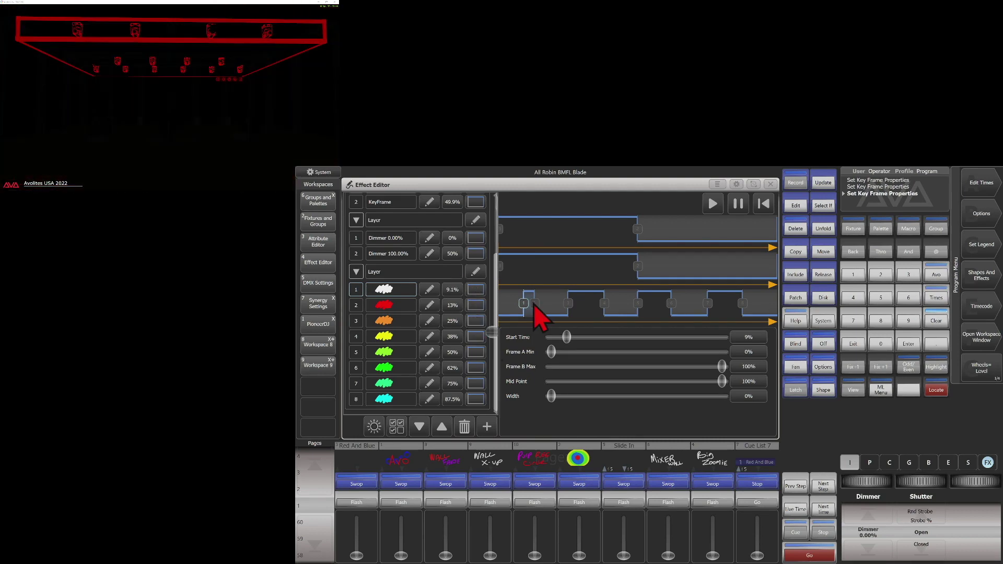
Step: Shift the start times of colour key frames 2 to 6 and 8 to about 15%, 20.8%, 26.3%, 55.9%, 67.8% and 82.5%
click(535, 305)
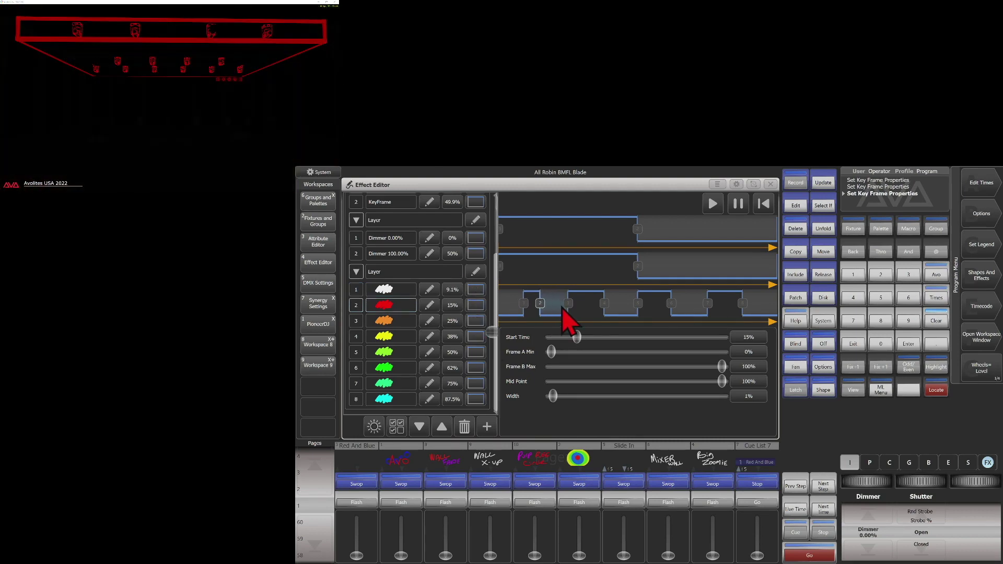
mouse_move(536, 305)
mouse_down()
mouse_move(565, 305)
mouse_move(541, 309)
mouse_up()
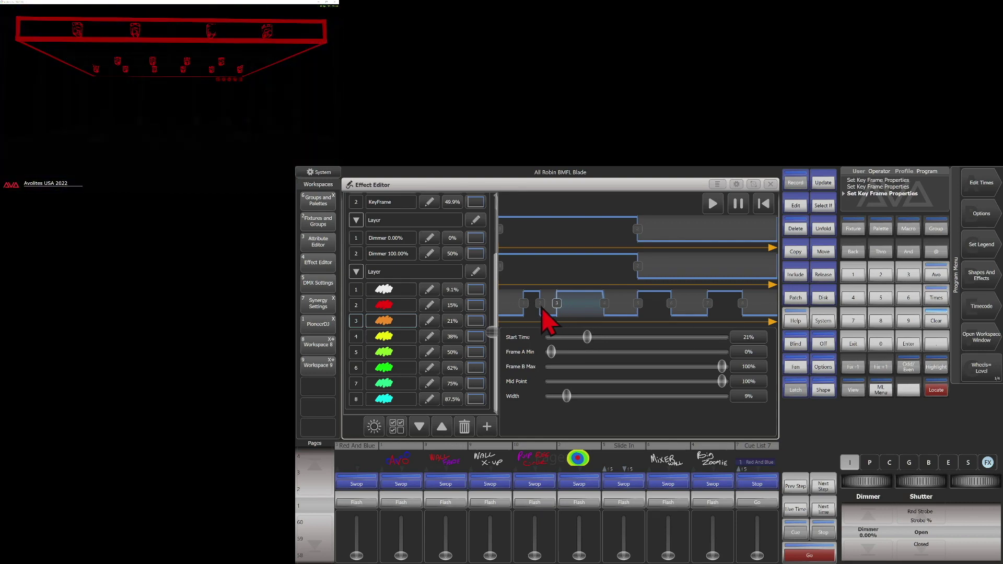
drag(604, 303, 575, 306)
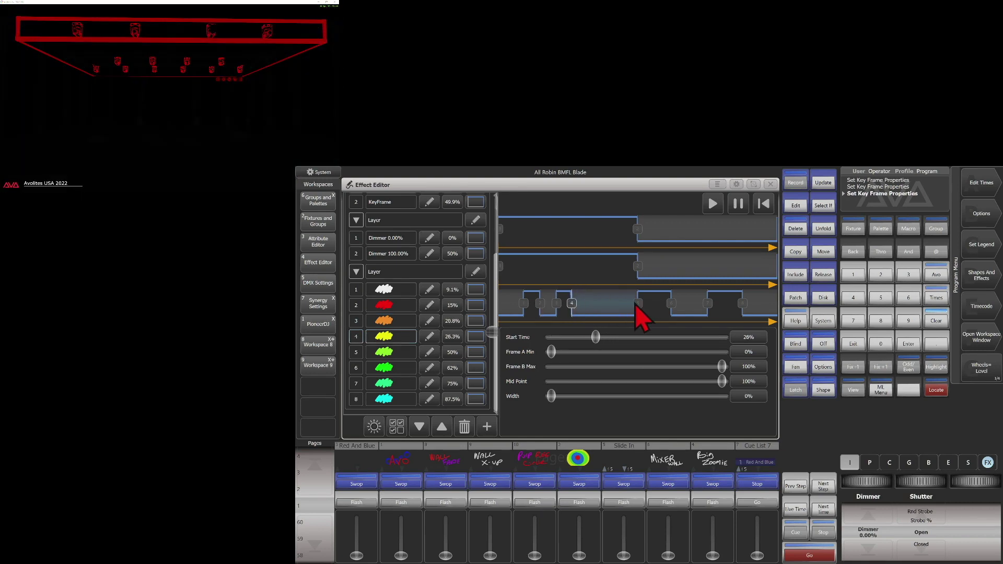
drag(650, 305, 653, 303)
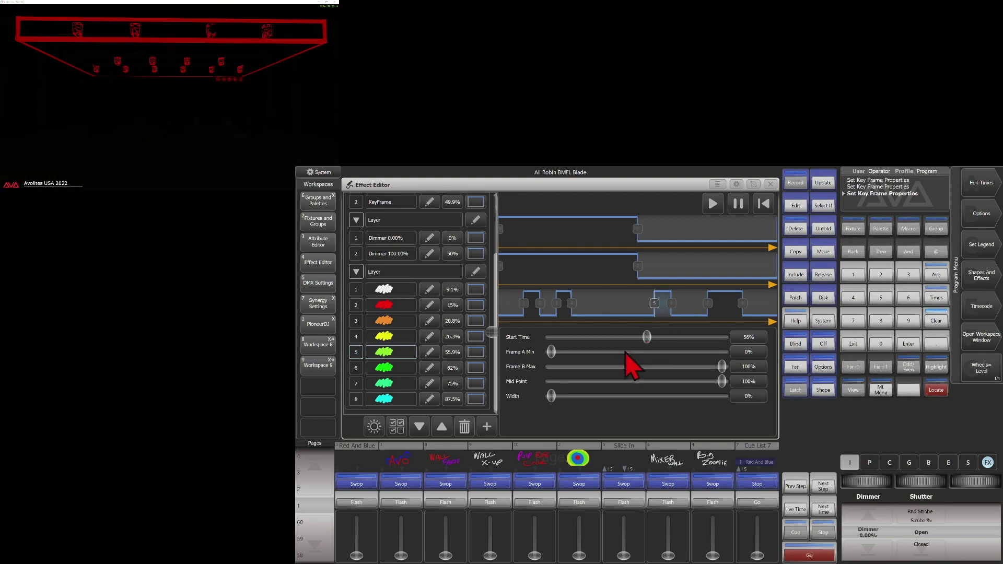
drag(672, 303, 727, 307)
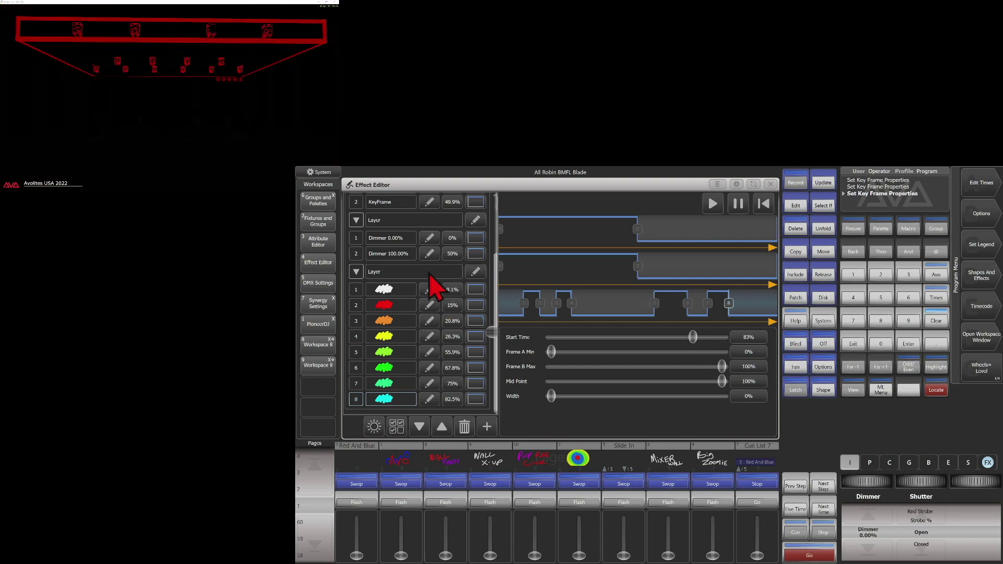
Step: Delete the entire colour layer from the key frame shape
click(464, 435)
click(464, 434)
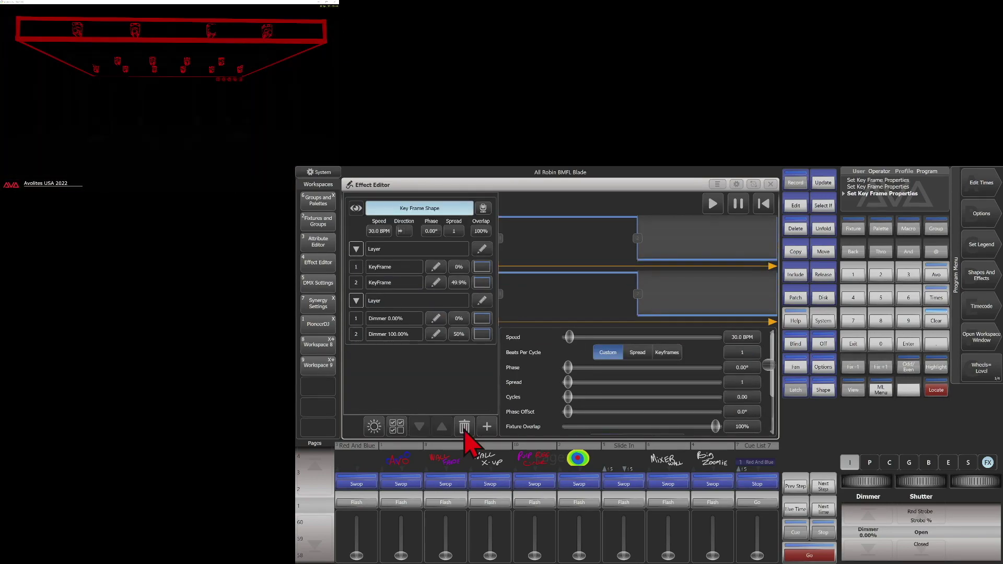